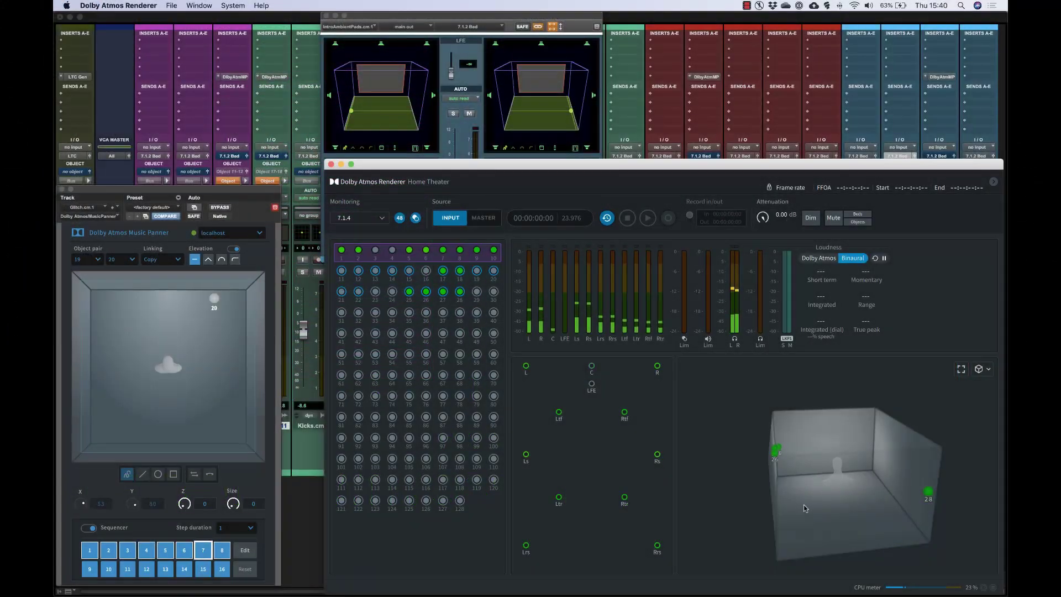
Orbit the 3D room view, switch monitoring to 5.1, then reopen the monitoring format list.
left_click_drag(804, 505, 1049, 423)
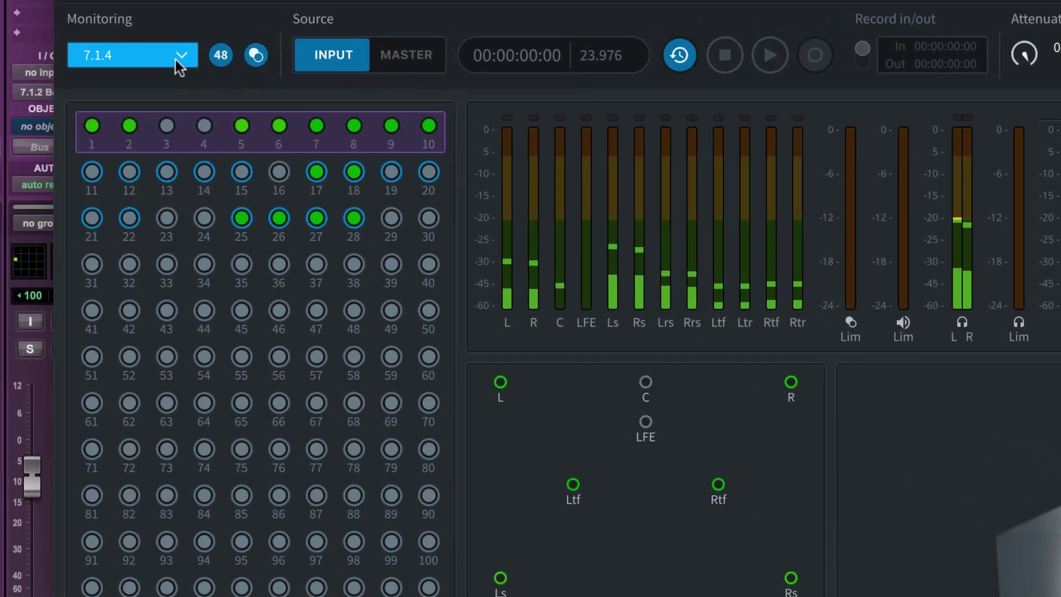
left_click(145, 71)
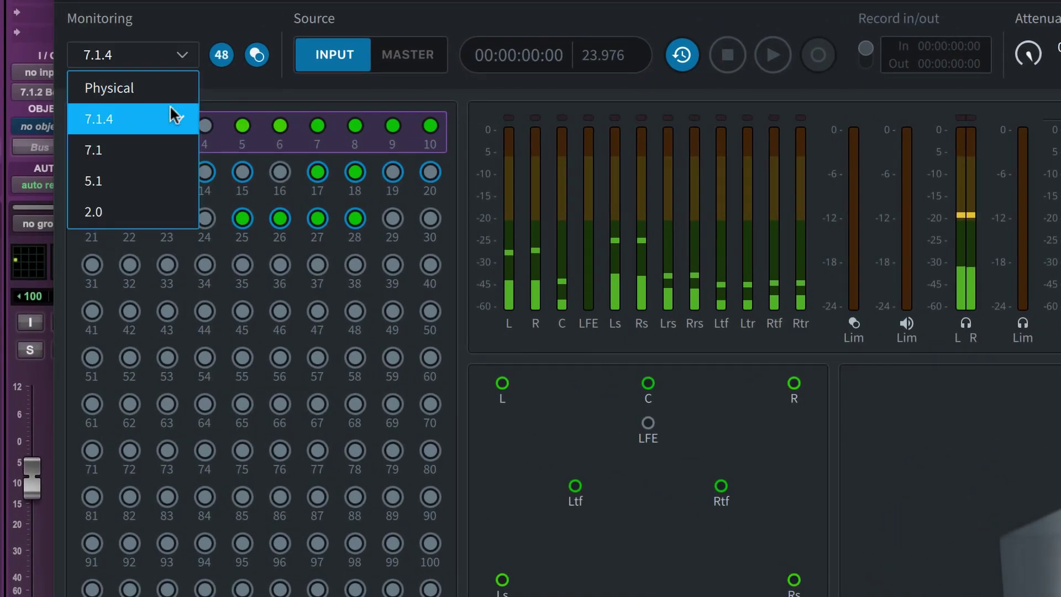
left_click(165, 179)
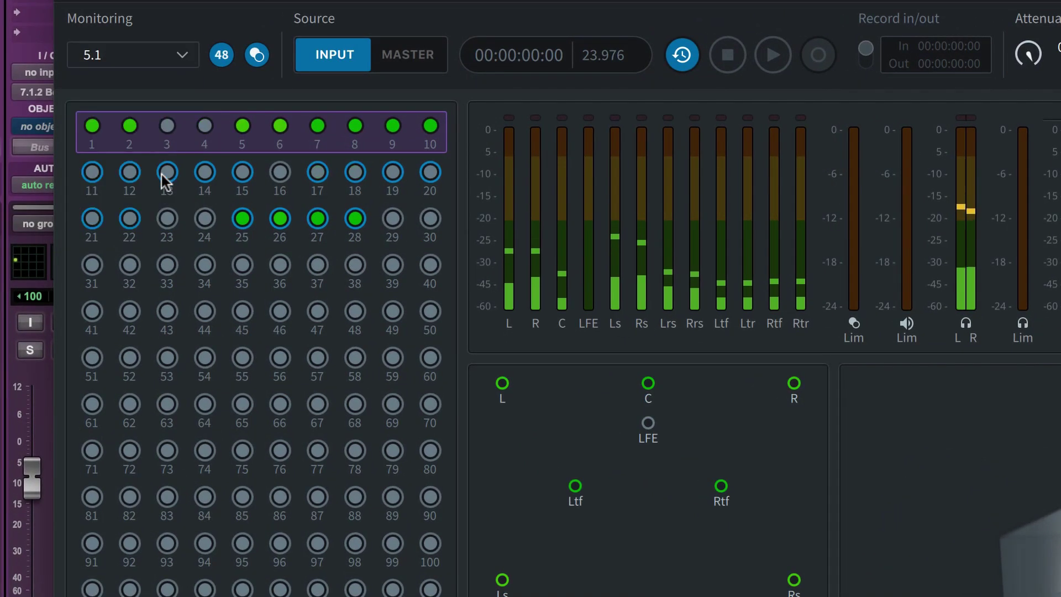
left_click(161, 63)
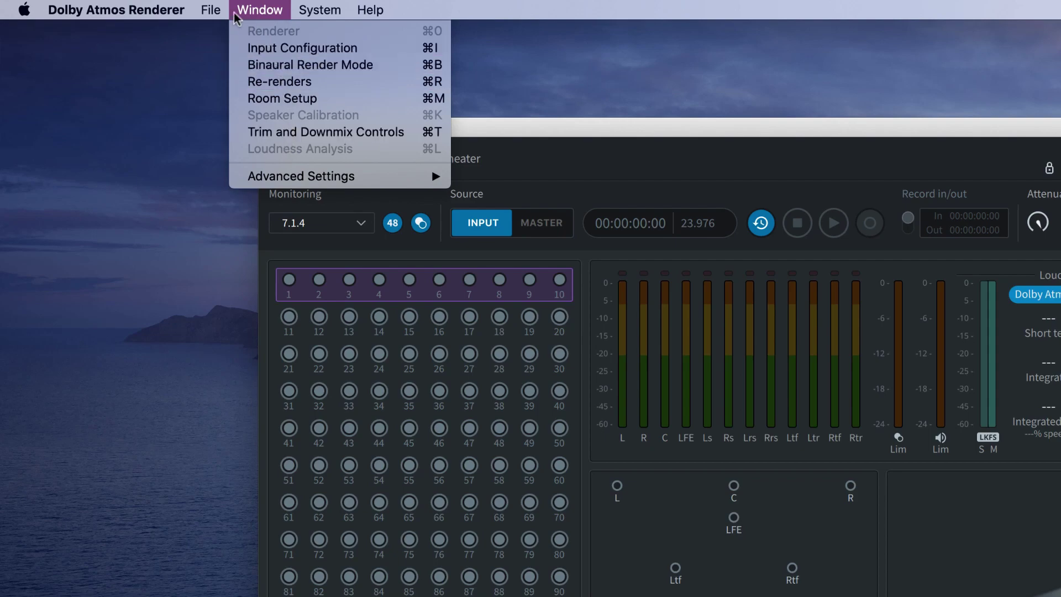
Set the driver to Dolby Audio Bridge input and HD Native Thunderbolt output, and enable binaural headphone processing.
mouse_move(181, 7)
left_click(141, 63)
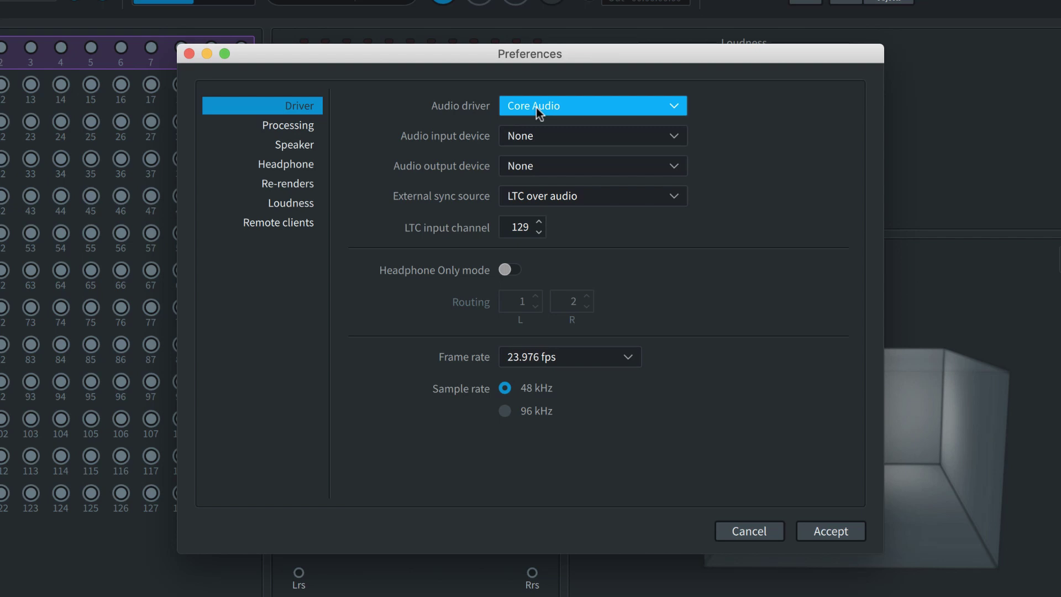
left_click(561, 135)
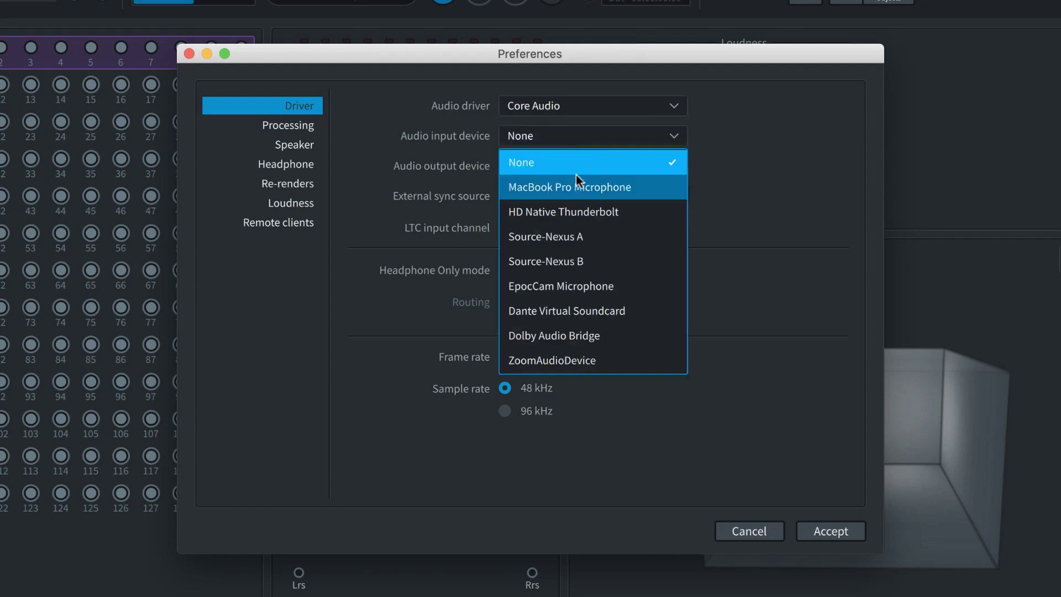
left_click(597, 334)
left_click(524, 169)
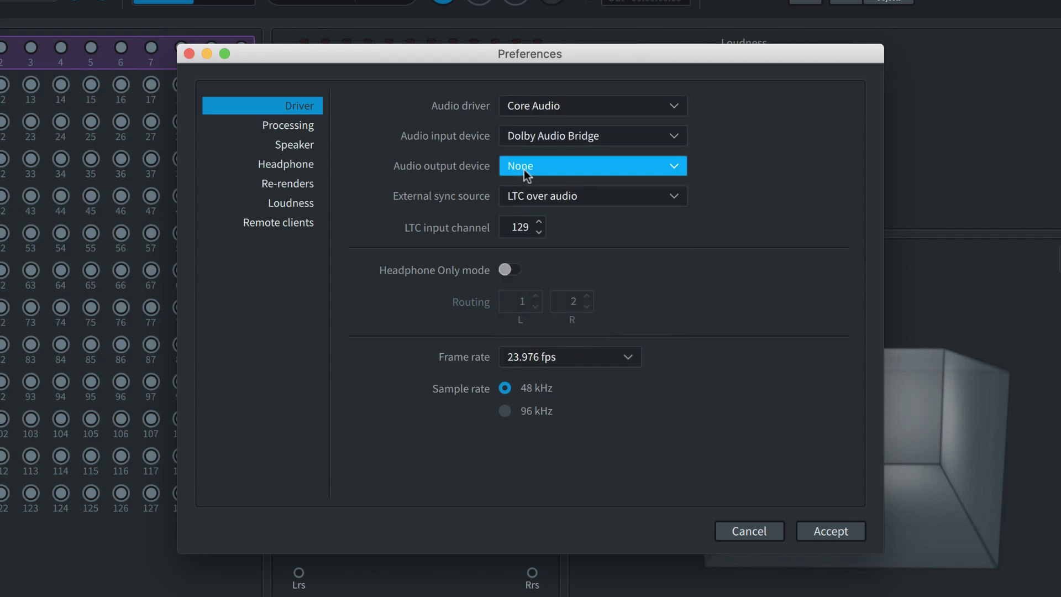
left_click(573, 243)
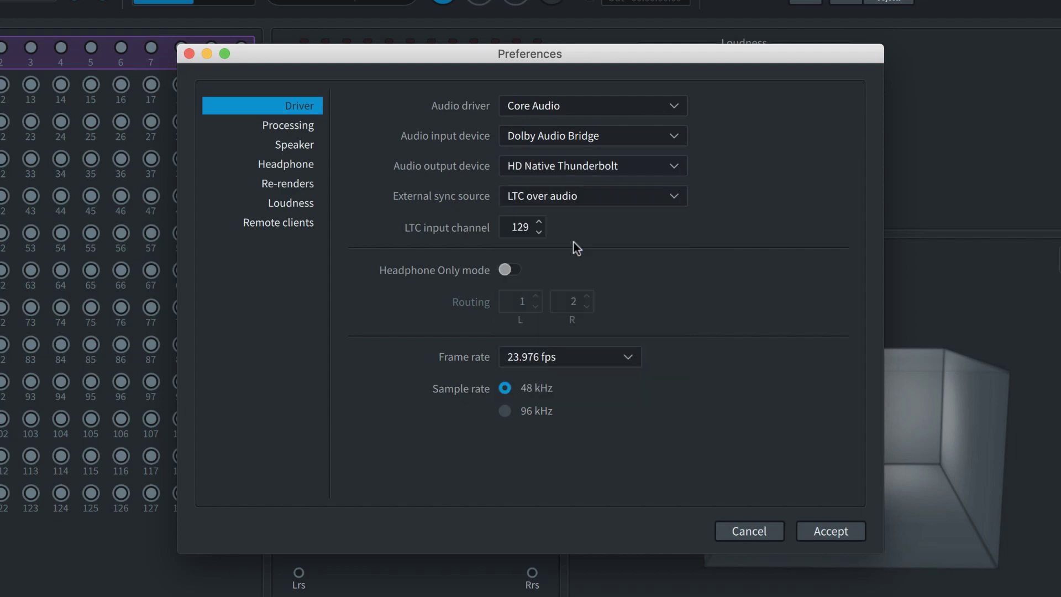
left_click(261, 166)
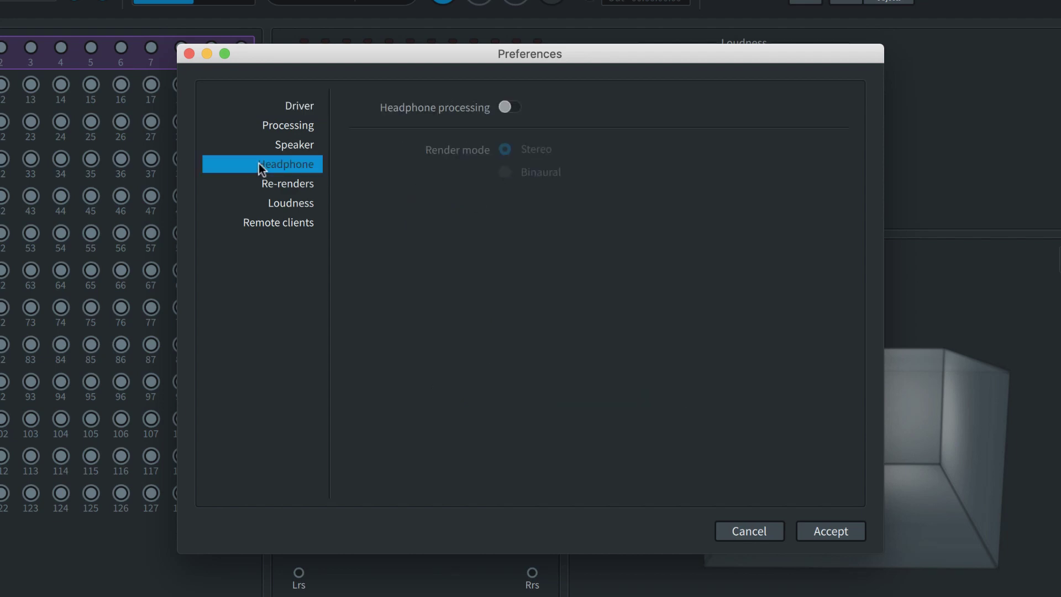
left_click(512, 108)
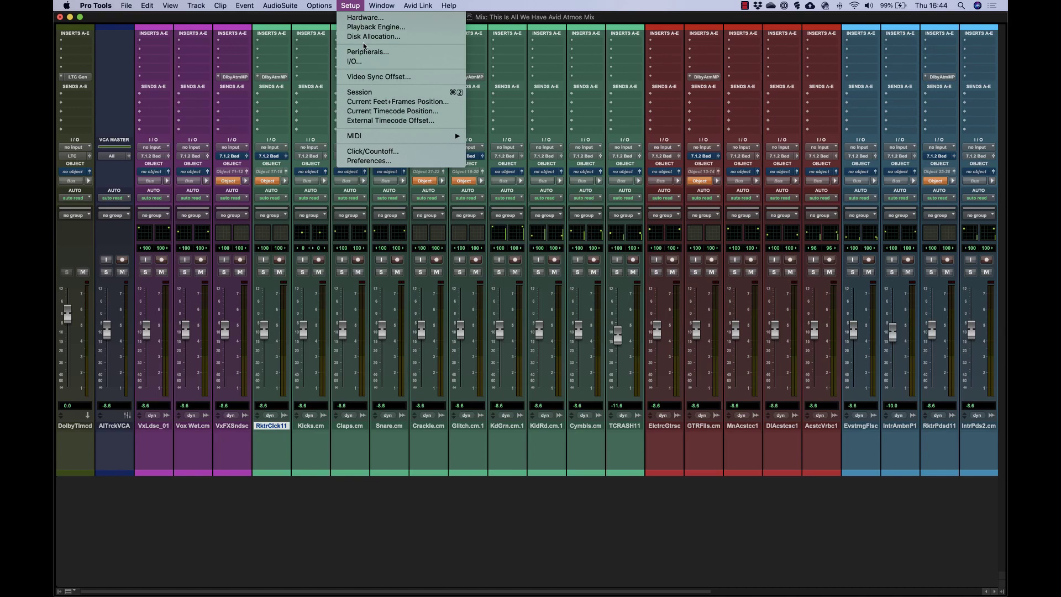
Enable the Dolby Atmos peripheral connection with this Mac as the RMU host.
left_click(367, 52)
left_click(704, 110)
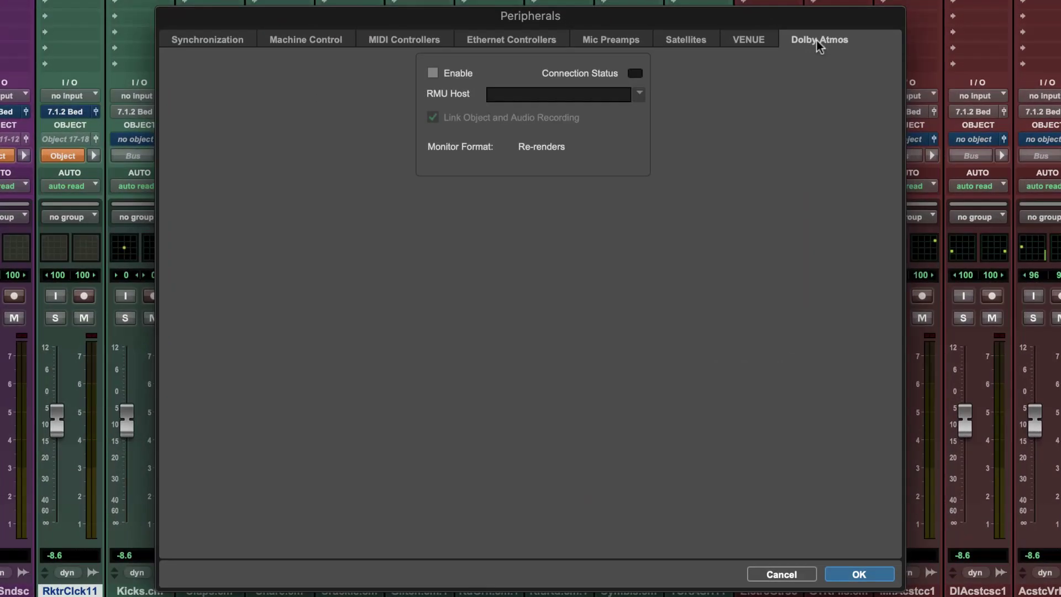
left_click(440, 73)
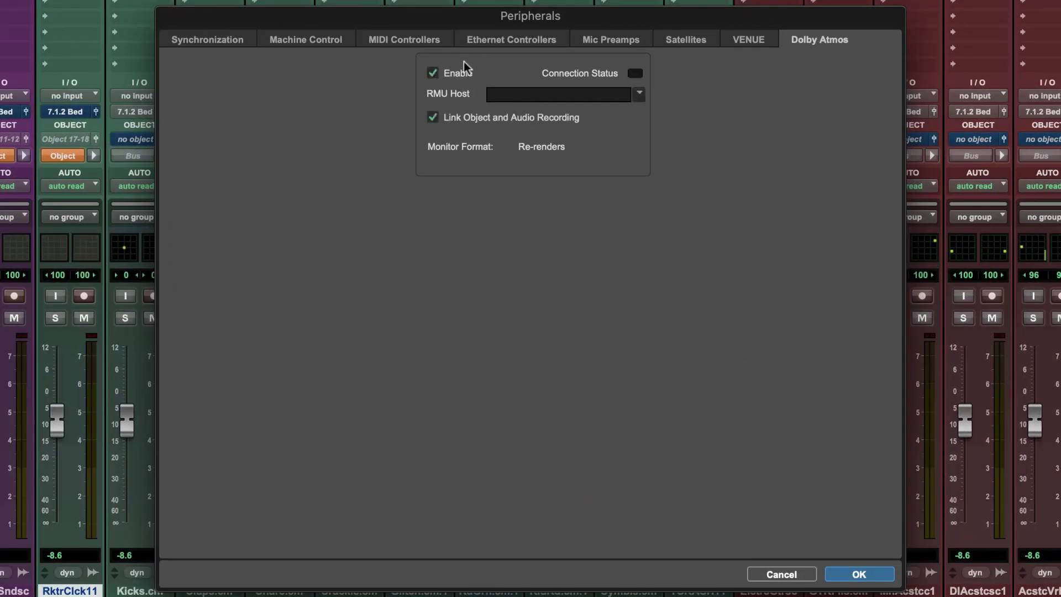
left_click(639, 94)
left_click(708, 102)
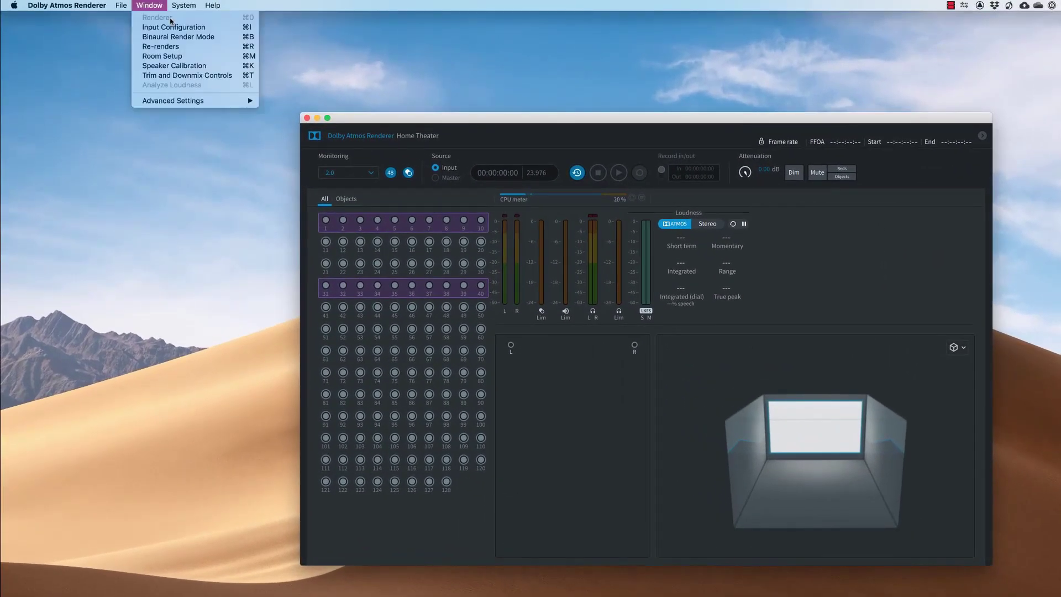
Add the Lw/Rw wide speakers, then review the 5.1 and 2.0 layouts and headphone routing.
left_click(160, 56)
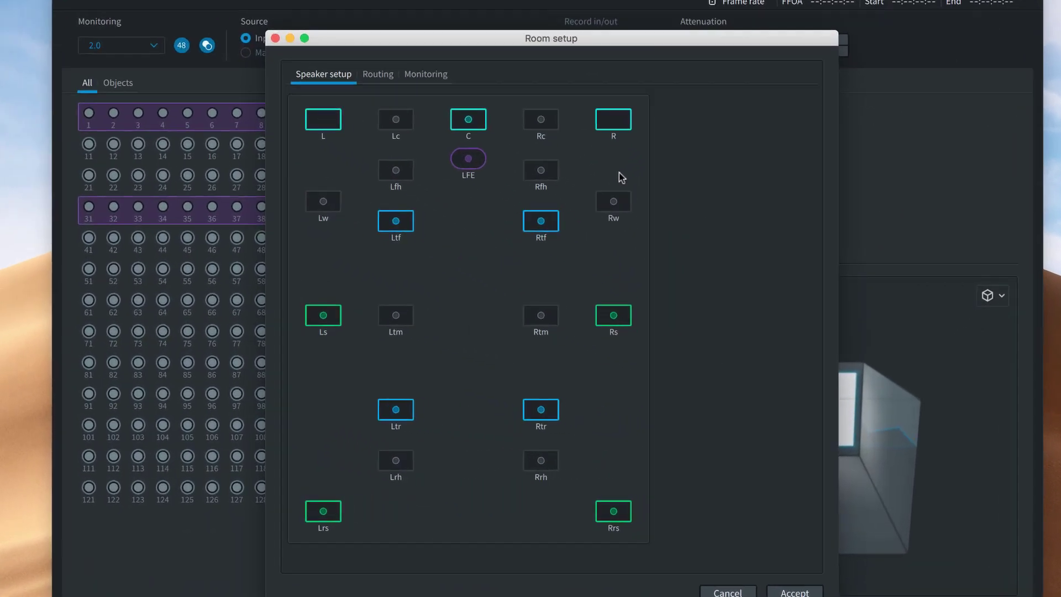
left_click(489, 286)
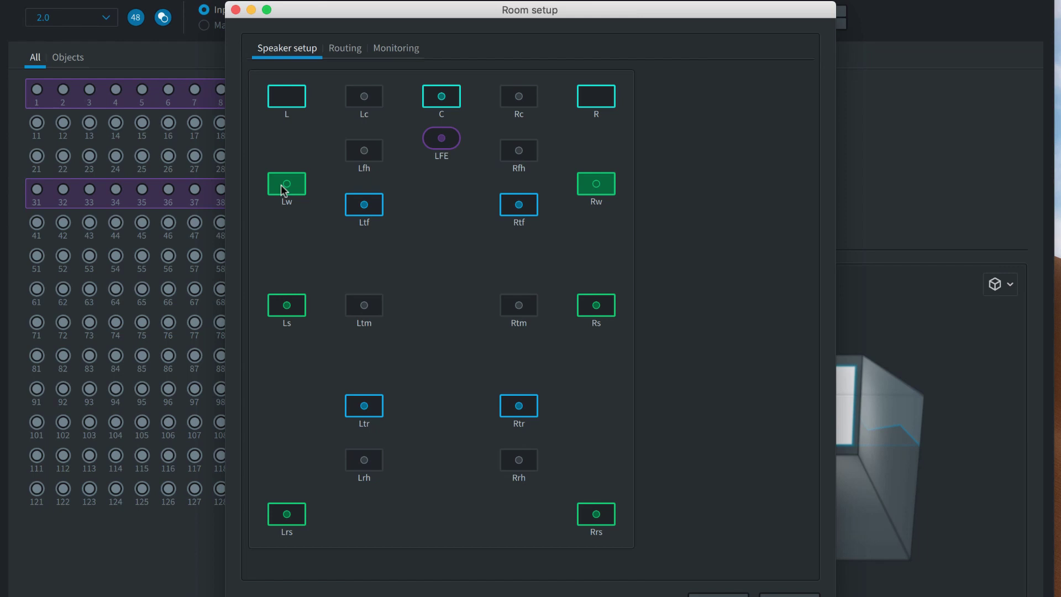
left_click(395, 49)
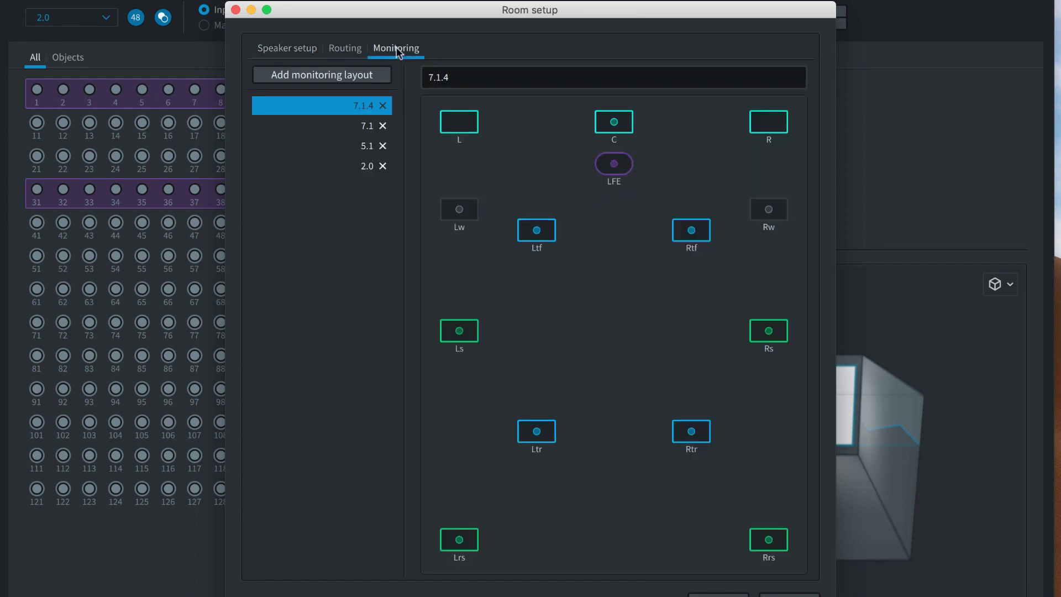
left_click(368, 146)
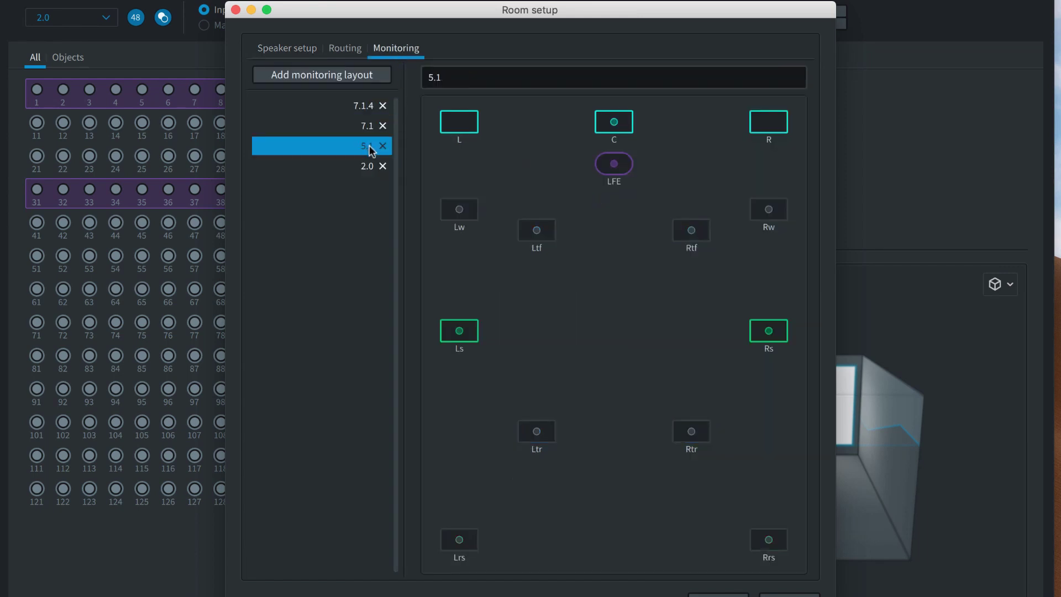
left_click(368, 166)
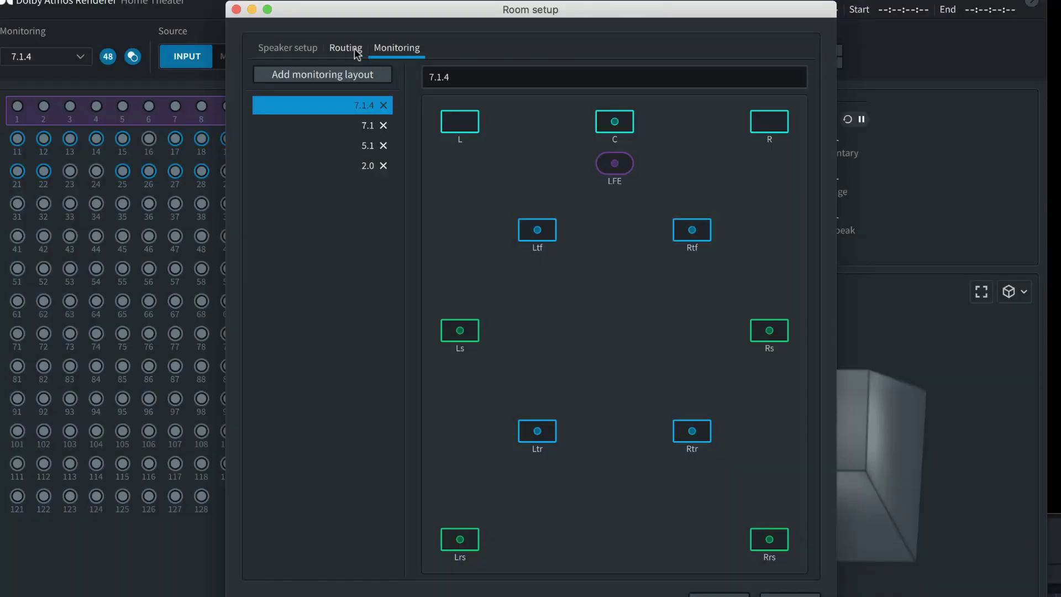
left_click(357, 53)
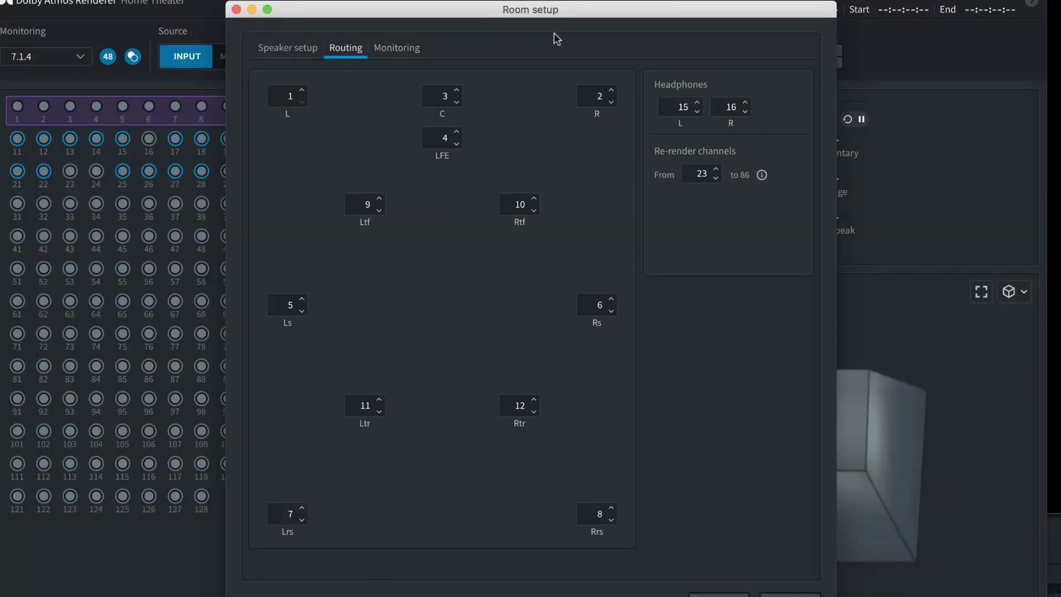
left_click(685, 106)
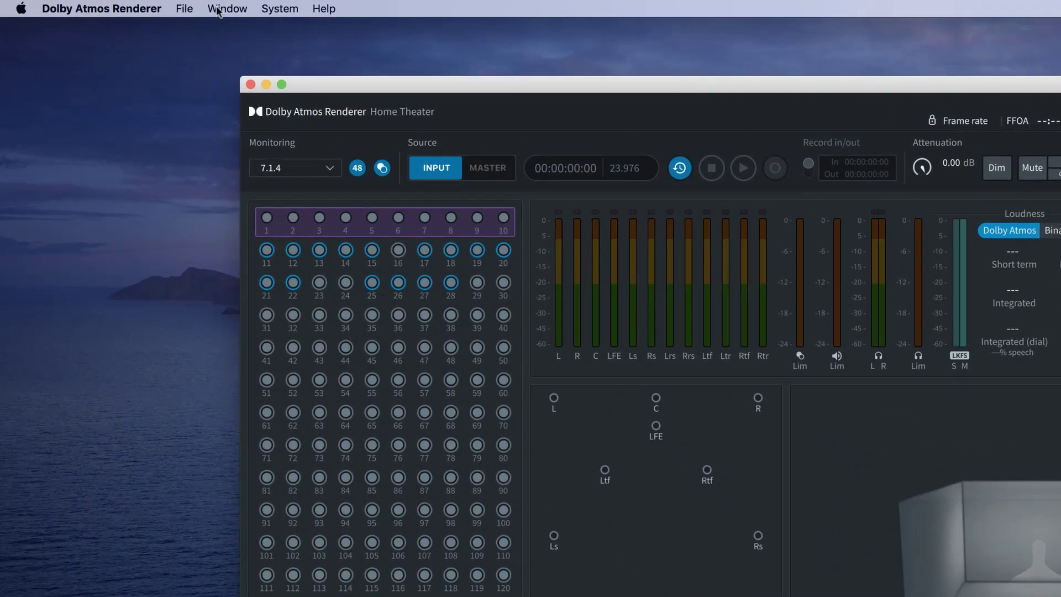
Review the input configuration, inputs 1–10 as the 7.1.2 bed and 11+ as objects, and accept it.
left_click(156, 8)
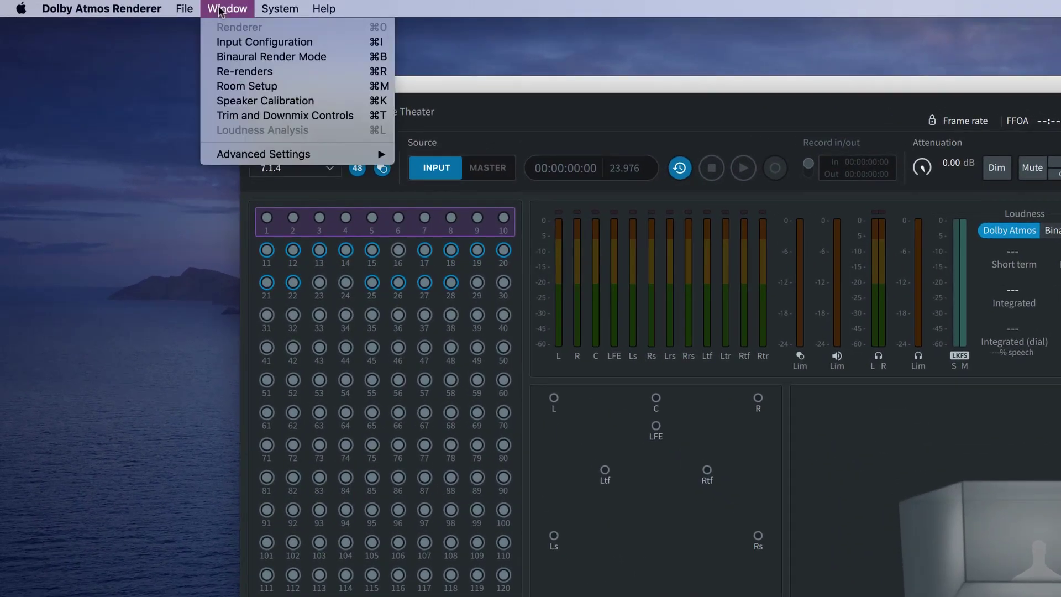
left_click(239, 41)
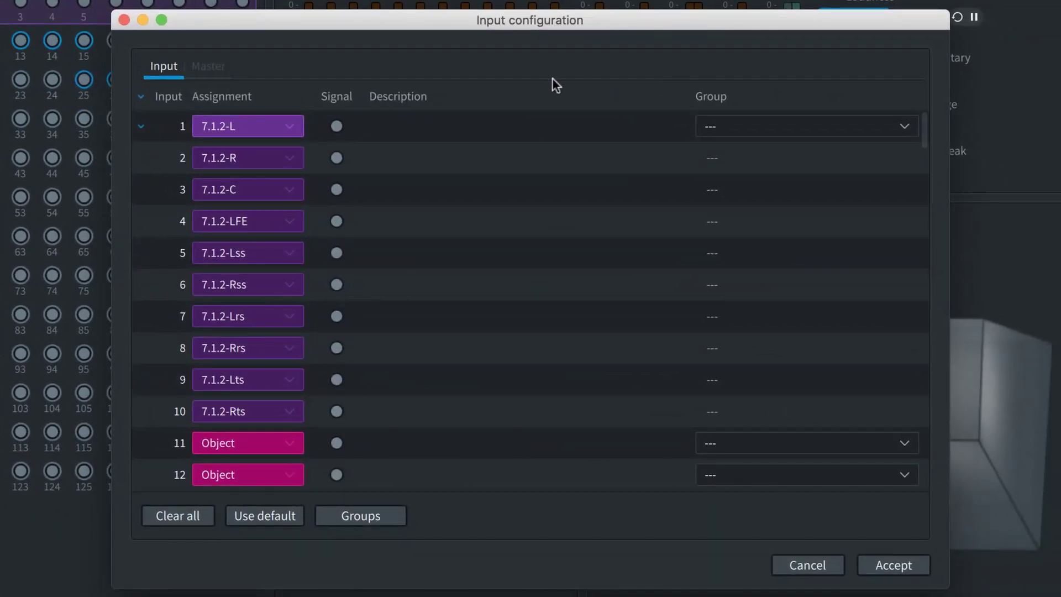
scroll(568, 250, "down", 10)
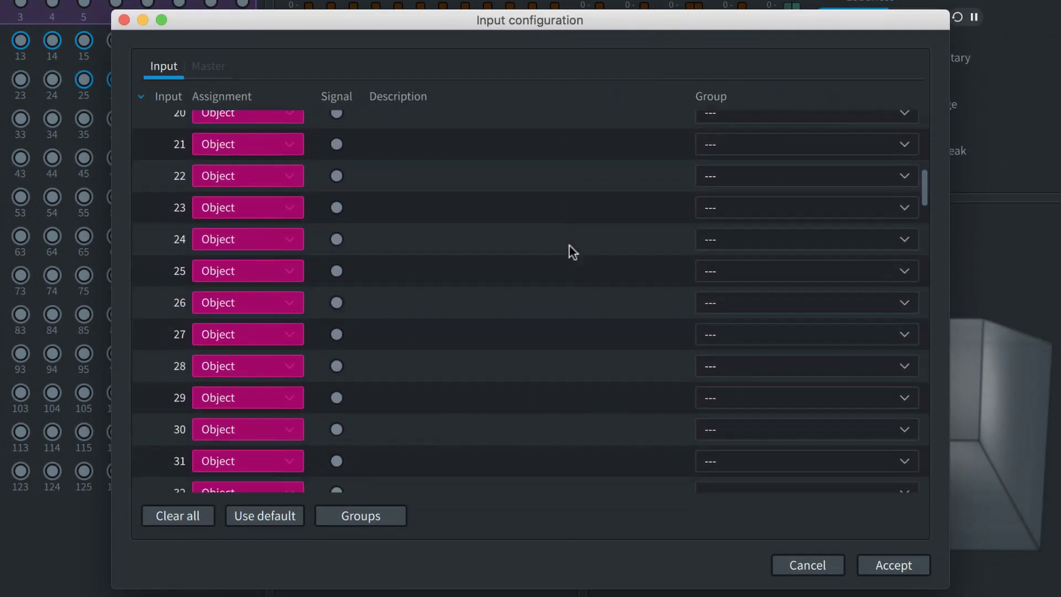
scroll(570, 243, "down", 7)
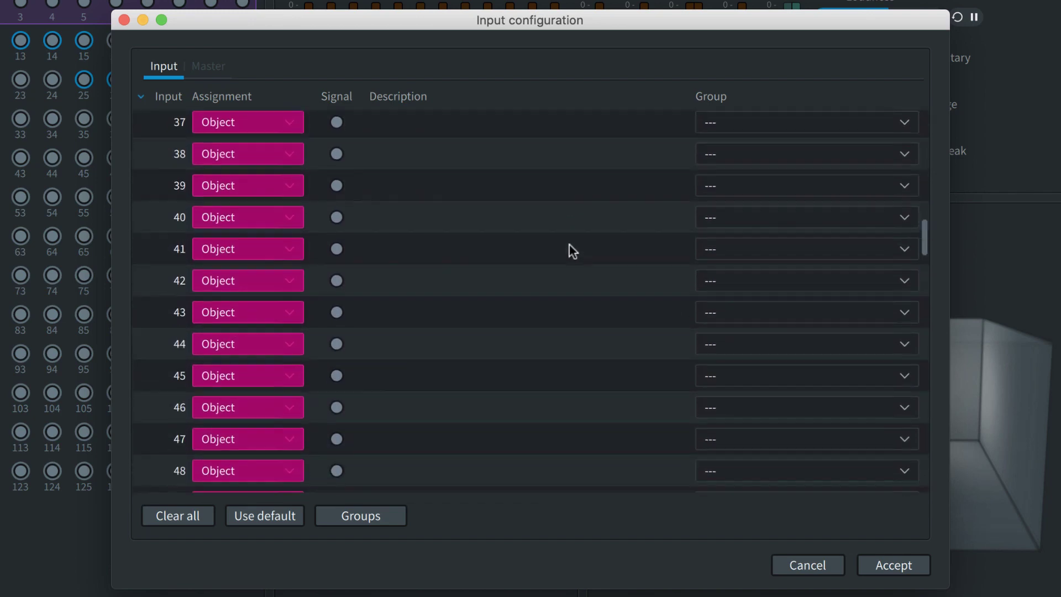
scroll(570, 244, "up", 15)
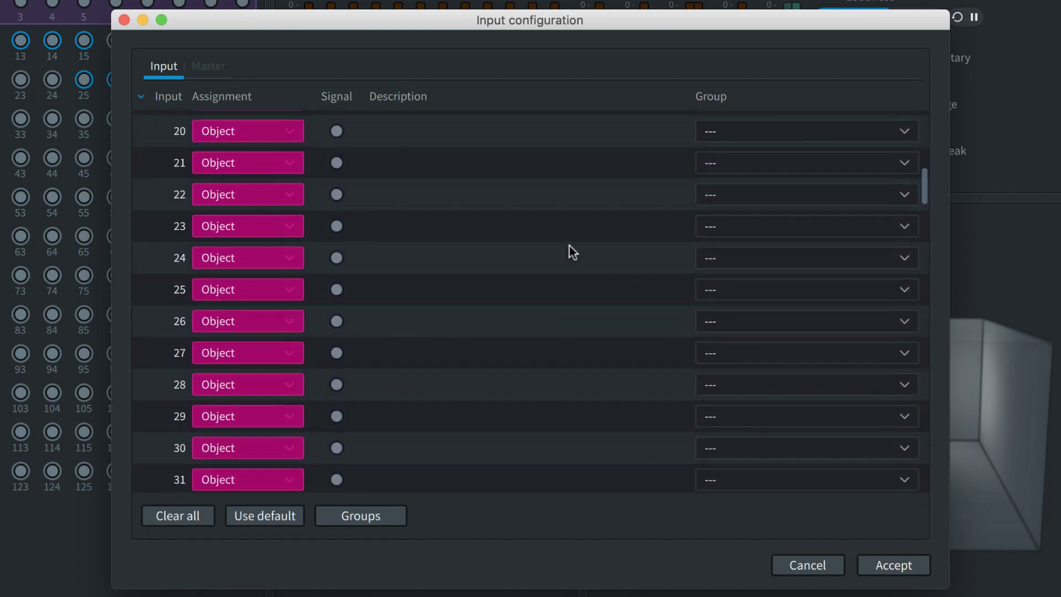
scroll(569, 260, "up", 3)
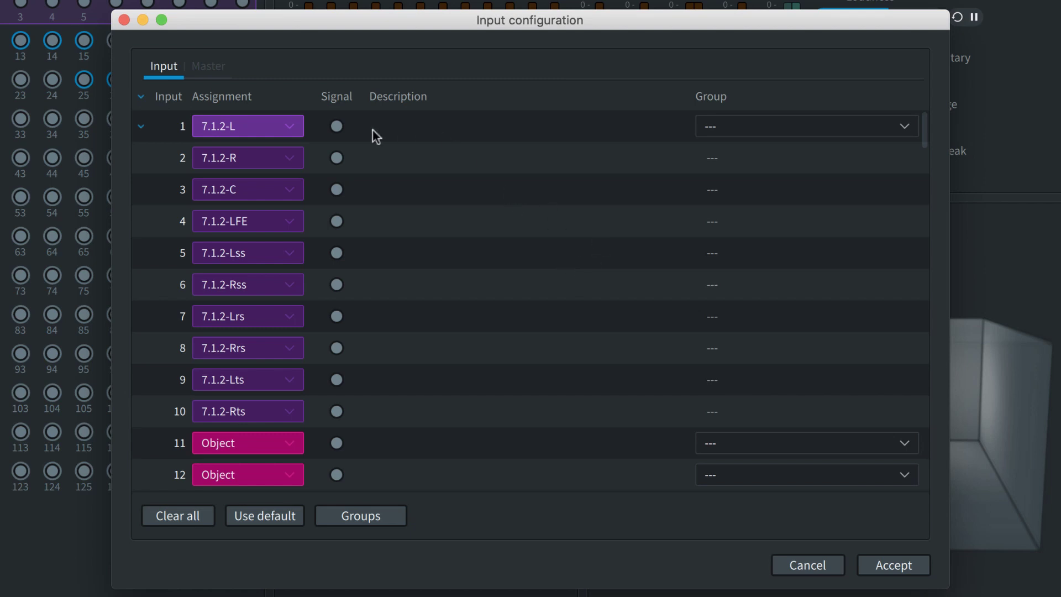
scroll(550, 300, "down", 4)
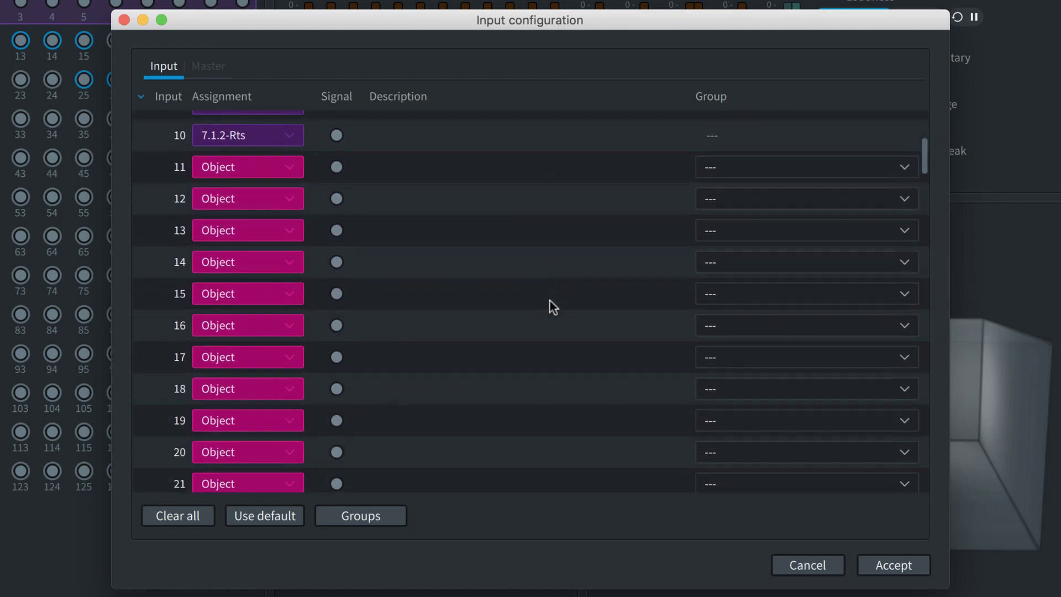
left_click(892, 569)
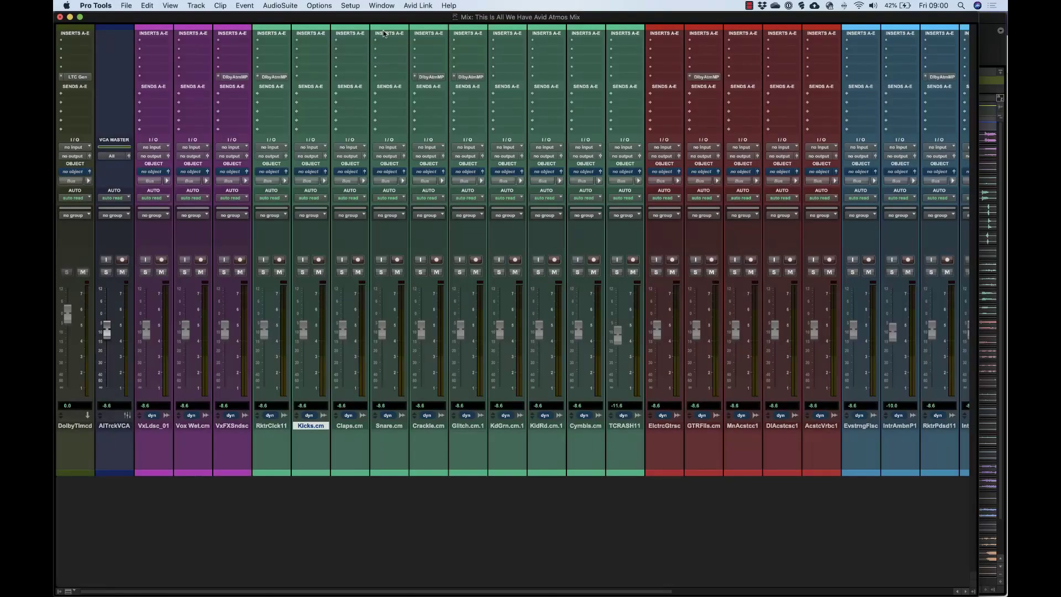
Load the default bus paths in I/O Setup, filtered to Use Dolby Atmos Renderer.
left_click(351, 5)
left_click(374, 61)
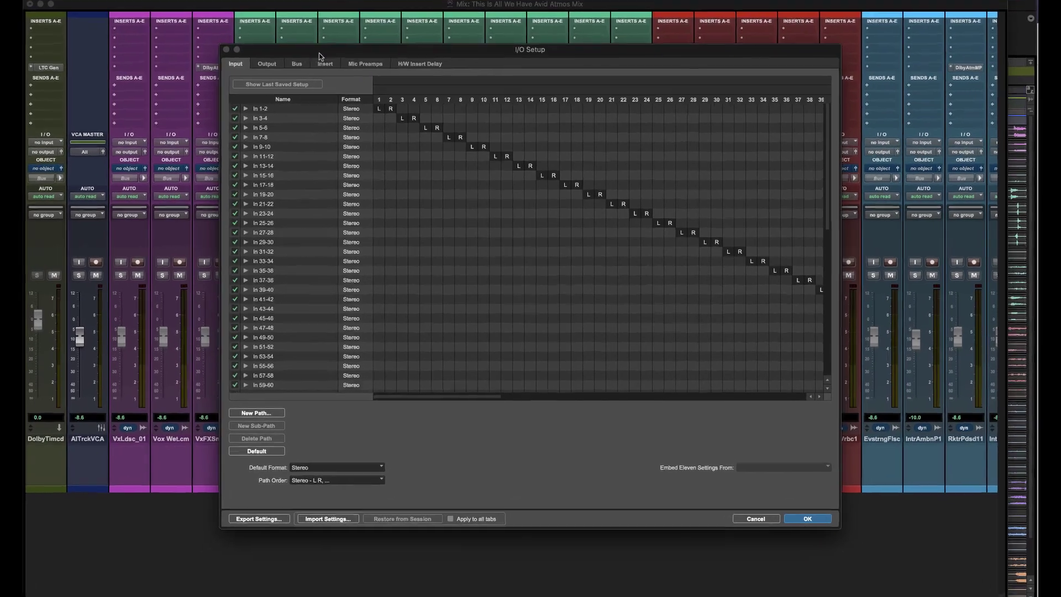
left_click(297, 64)
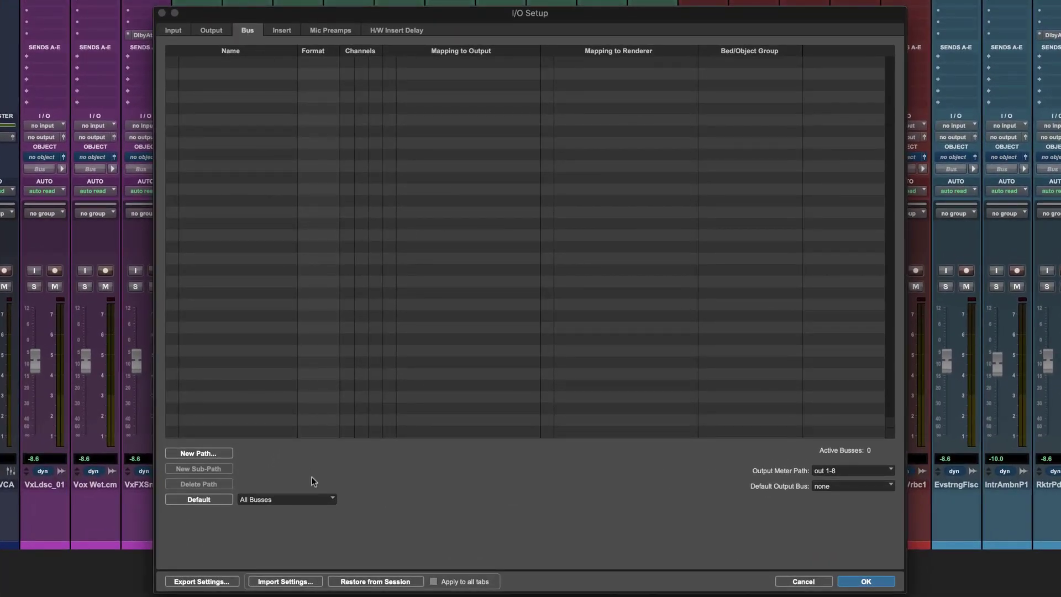
left_click(310, 499)
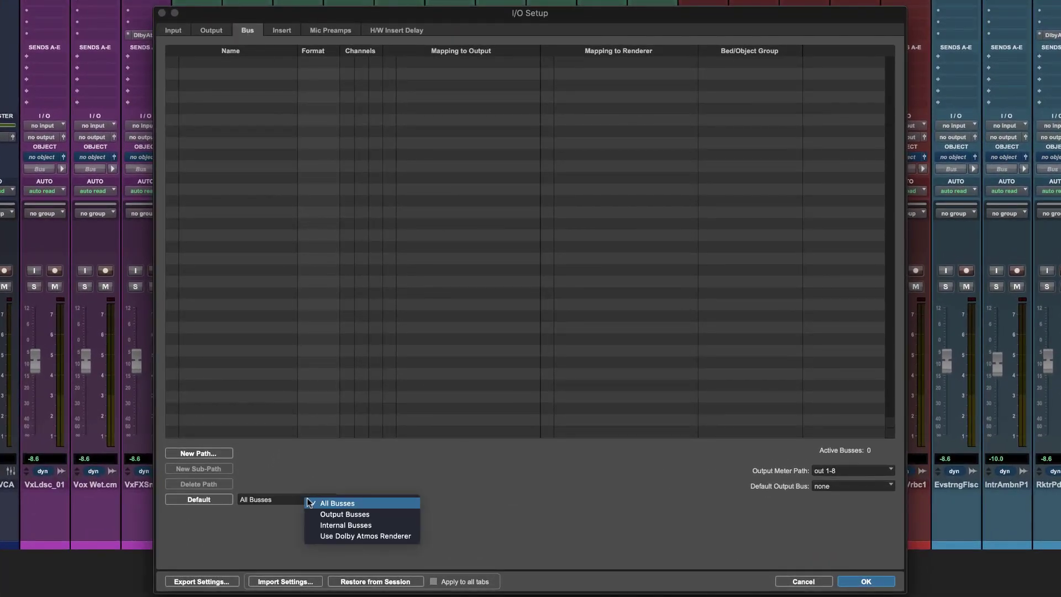
left_click(350, 536)
left_click(211, 499)
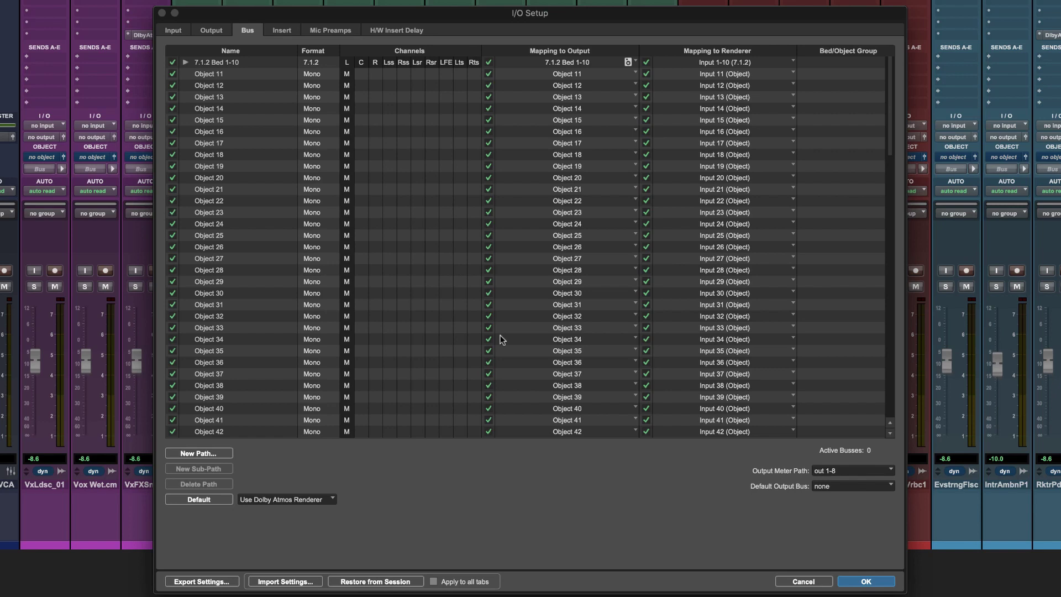
Delete the Object 11 through Object 128 busses.
left_click(227, 74)
scroll(334, 330, "down", 15)
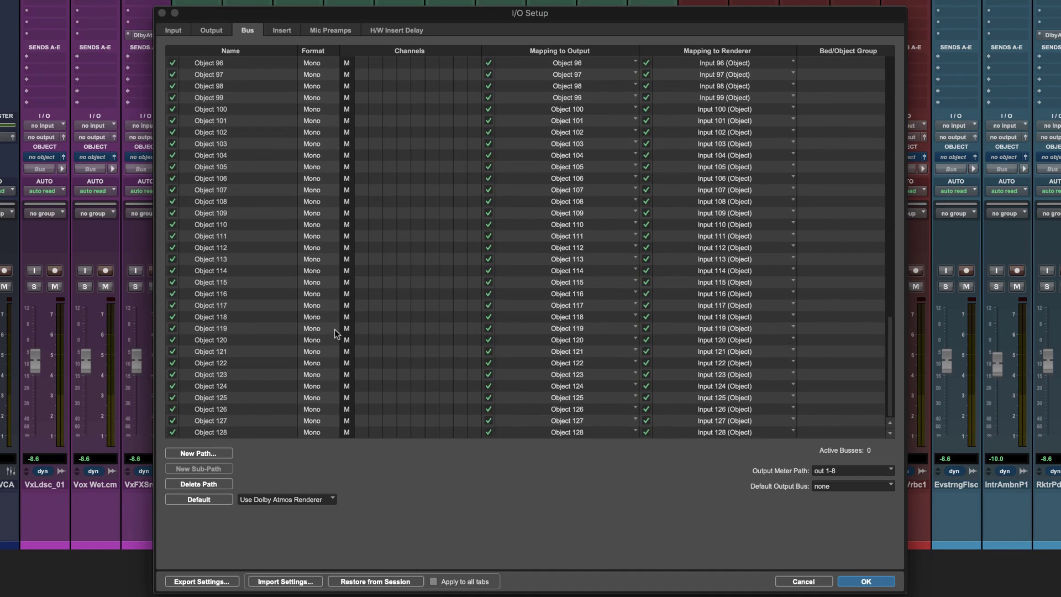
left_click(251, 432, "shift")
left_click(218, 484)
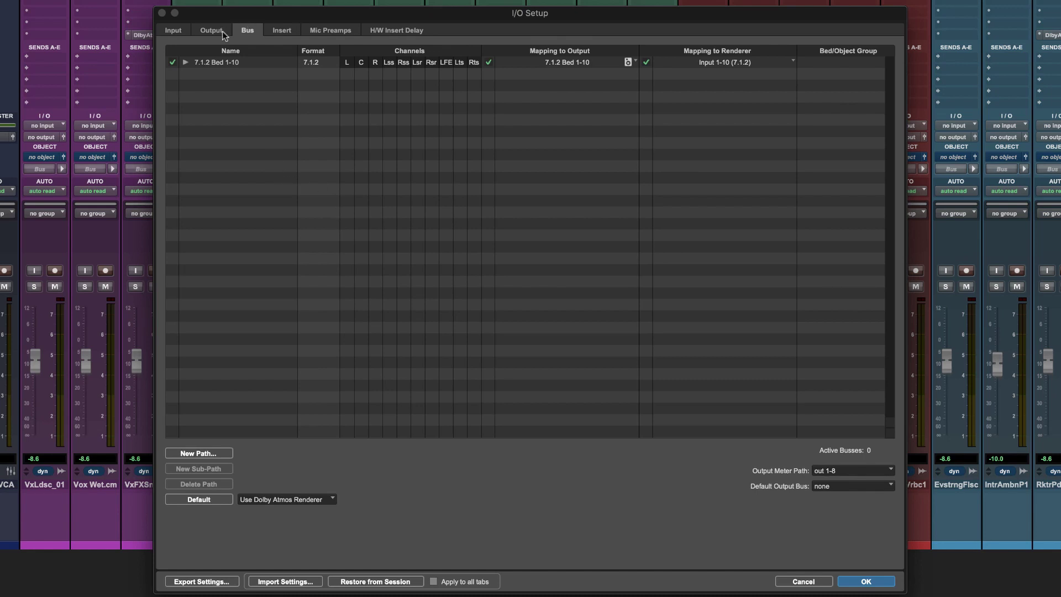
Delete the mono output paths Object 11 through Object 128.
left_click(220, 32)
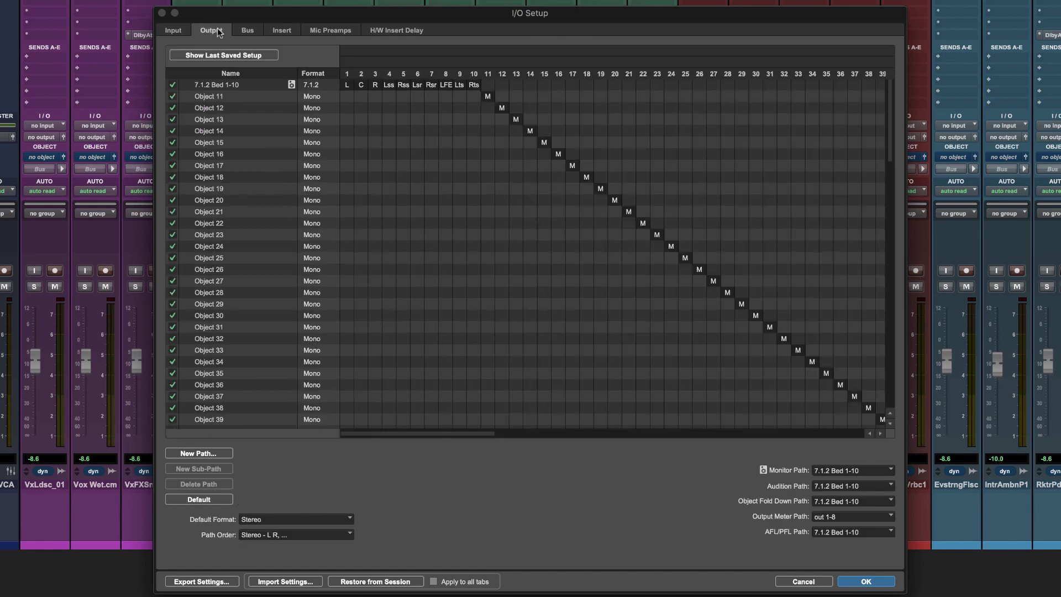
left_click(226, 95)
scroll(257, 406, "down", 15)
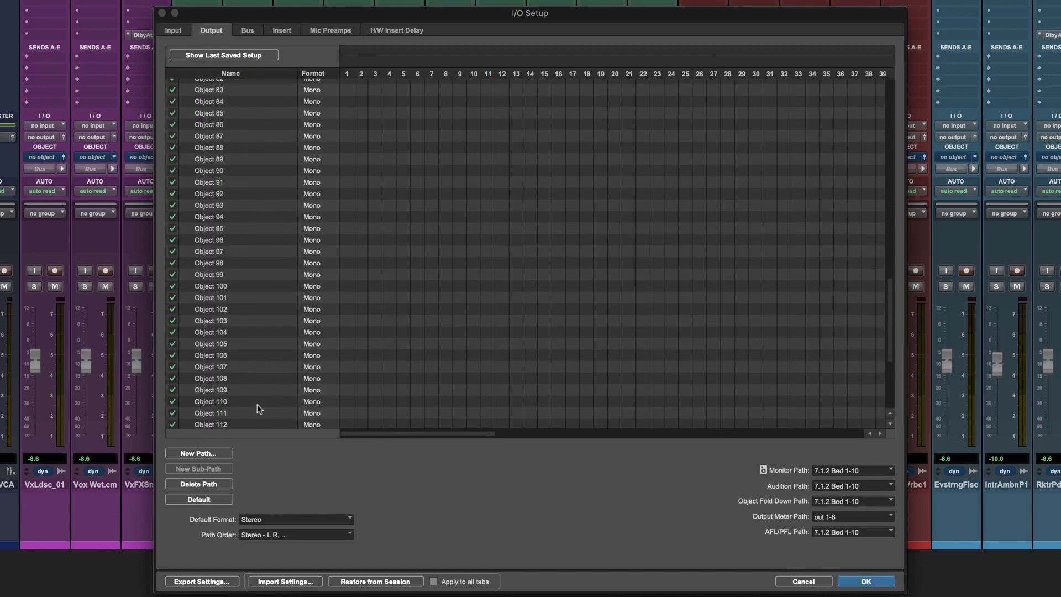
scroll(231, 415, "down", 4)
left_click(234, 423, "shift")
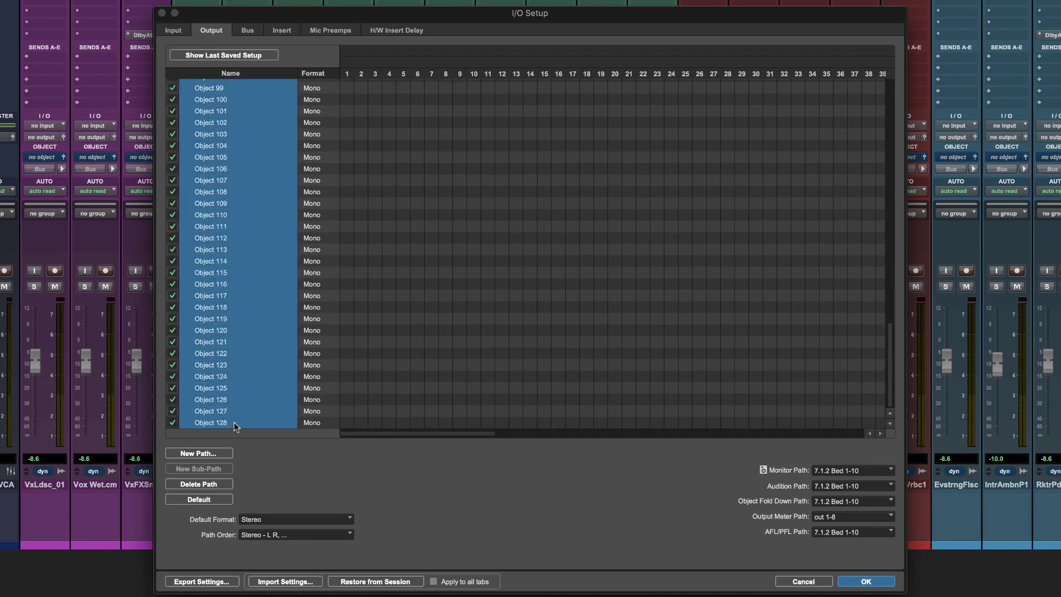
left_click(209, 485)
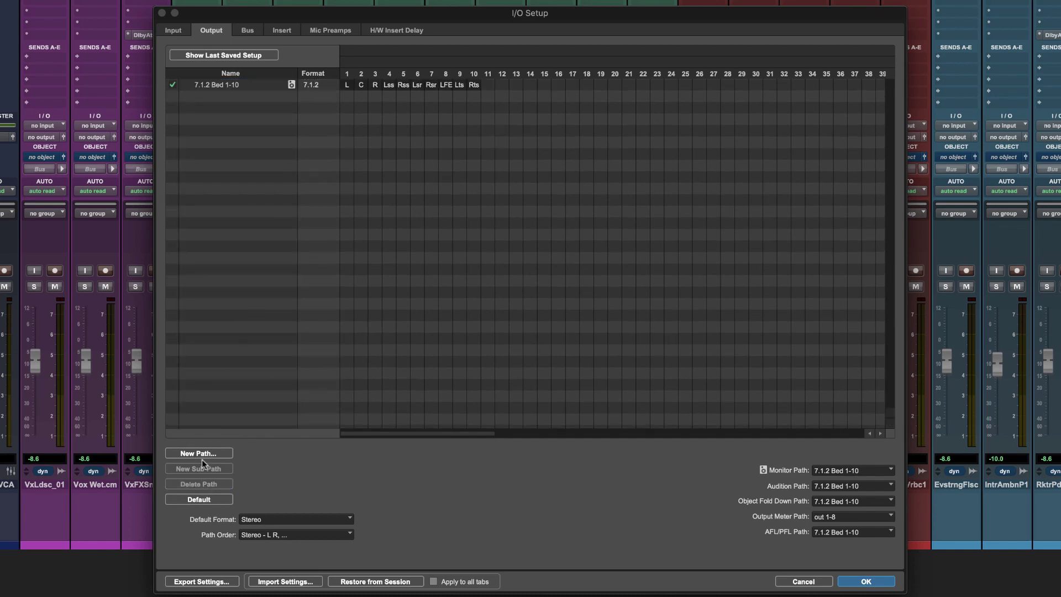
Create one stereo output path named Object, giving Object 11-12.
left_click(204, 455)
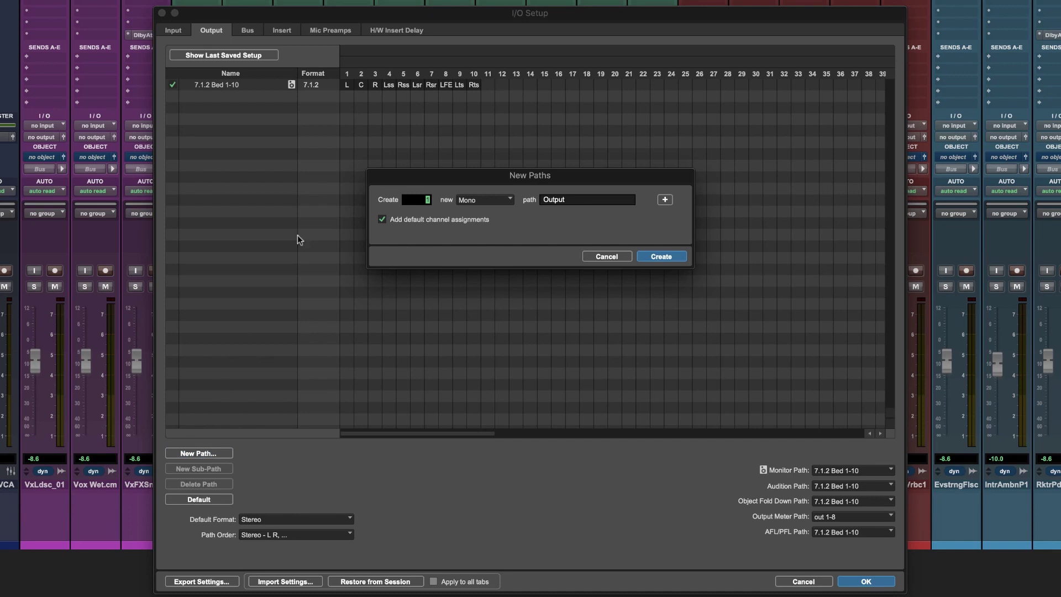
left_click(488, 206)
left_click(486, 217)
double_click(566, 200)
type("Object 11-12")
left_click(674, 257)
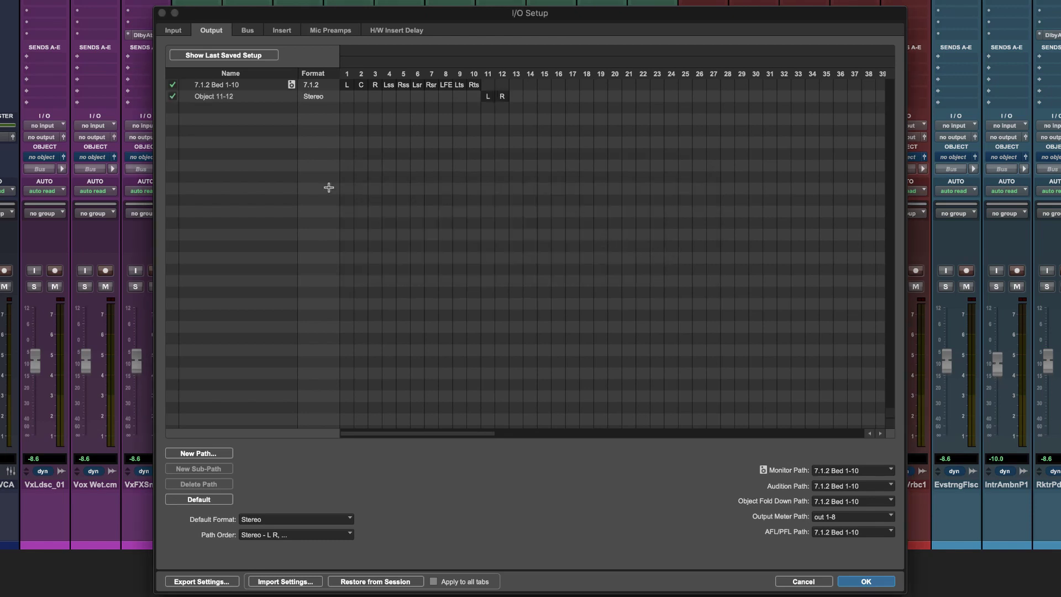
Map Object 11 and Object 12 to their renderer inputs, then check the other stereo object busses.
left_click(248, 30)
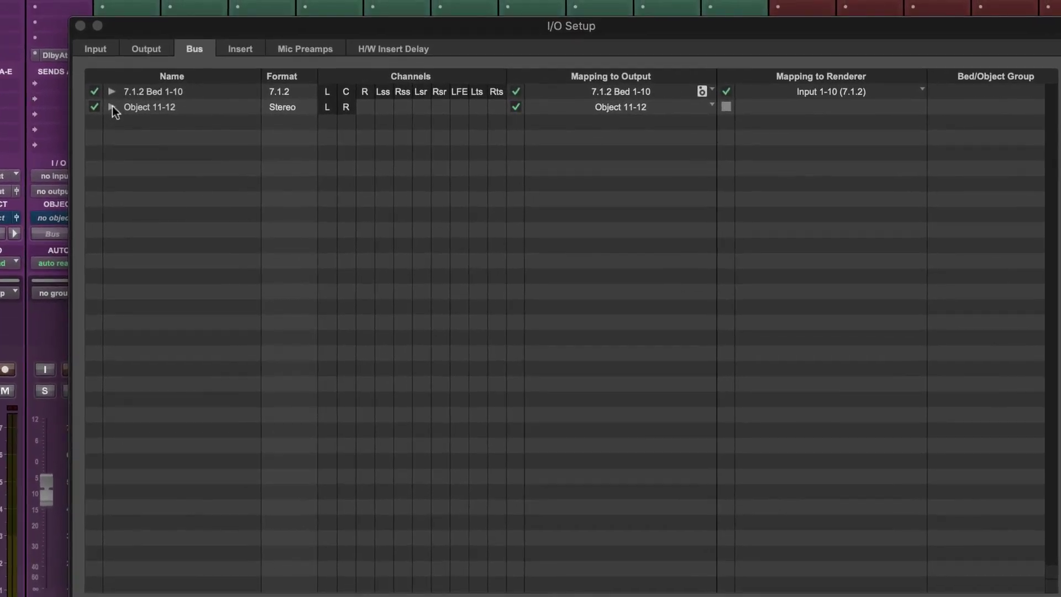
left_click(112, 107)
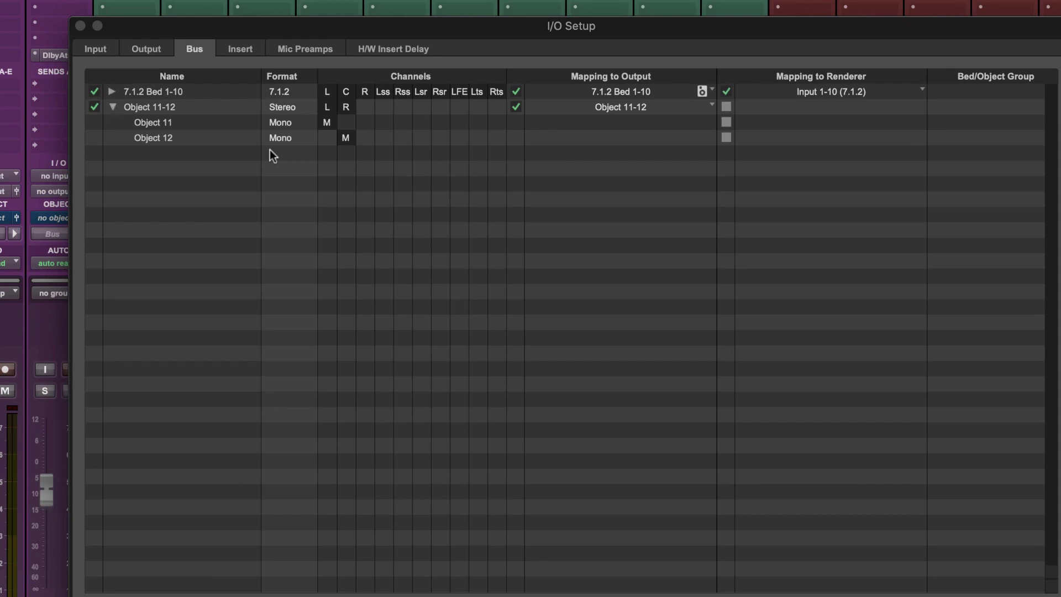
left_click(726, 138)
left_click(726, 122)
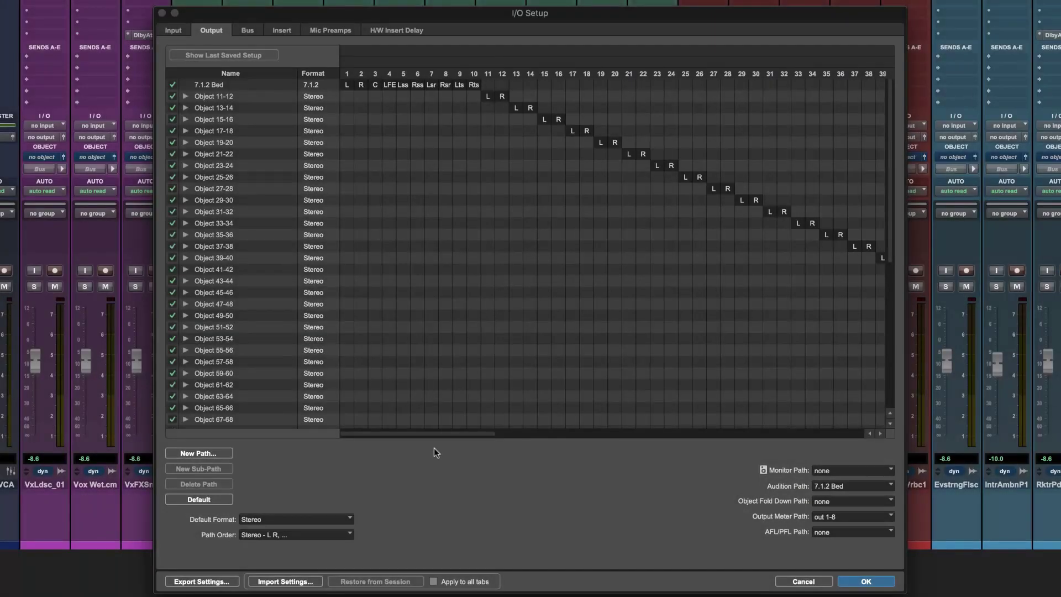
left_click_drag(439, 433, 402, 434)
left_click(247, 31)
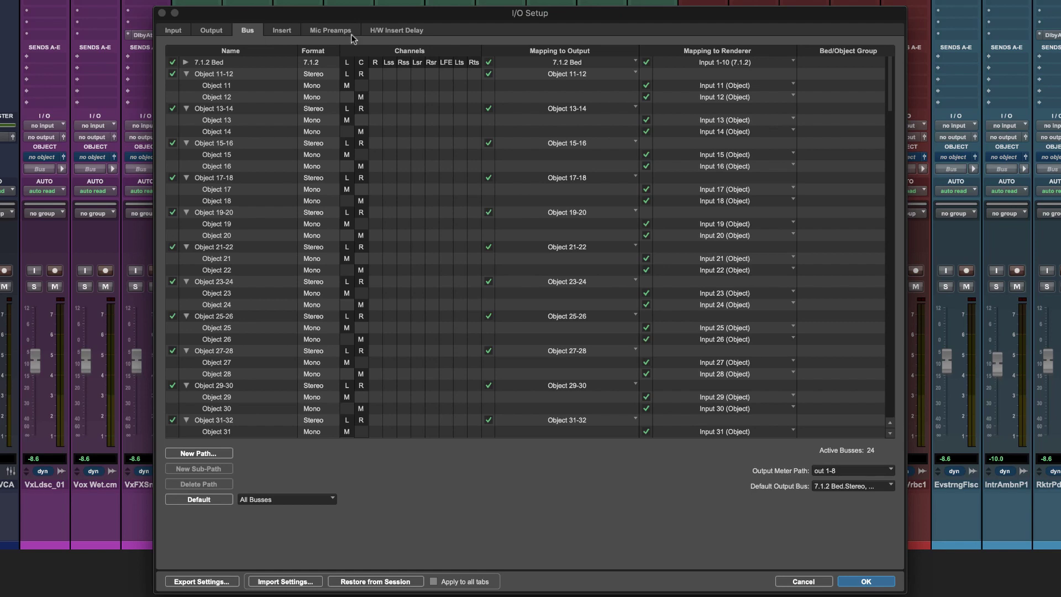
scroll(889, 105, "down", 10)
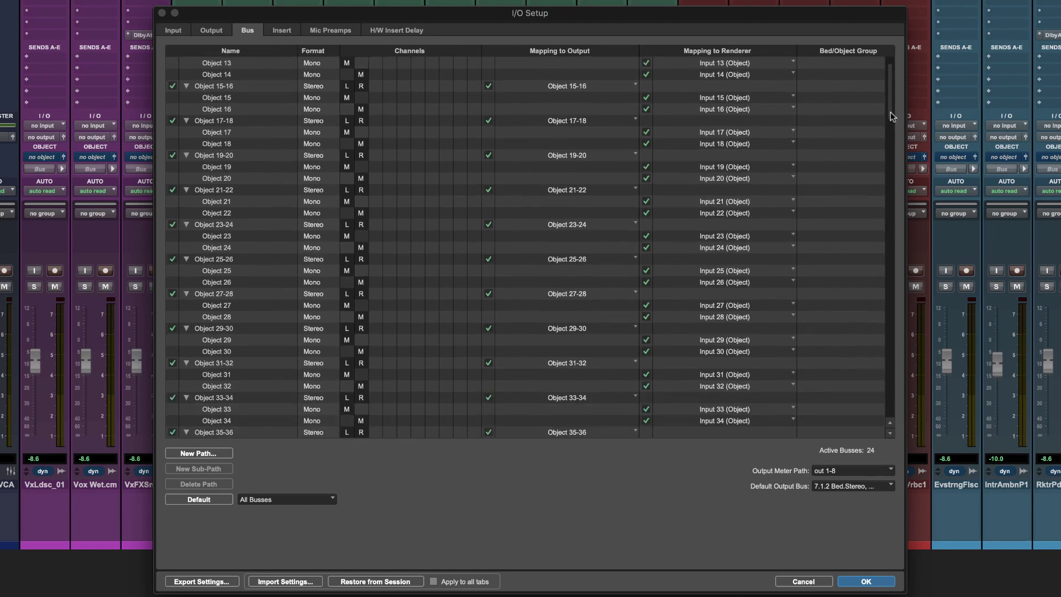